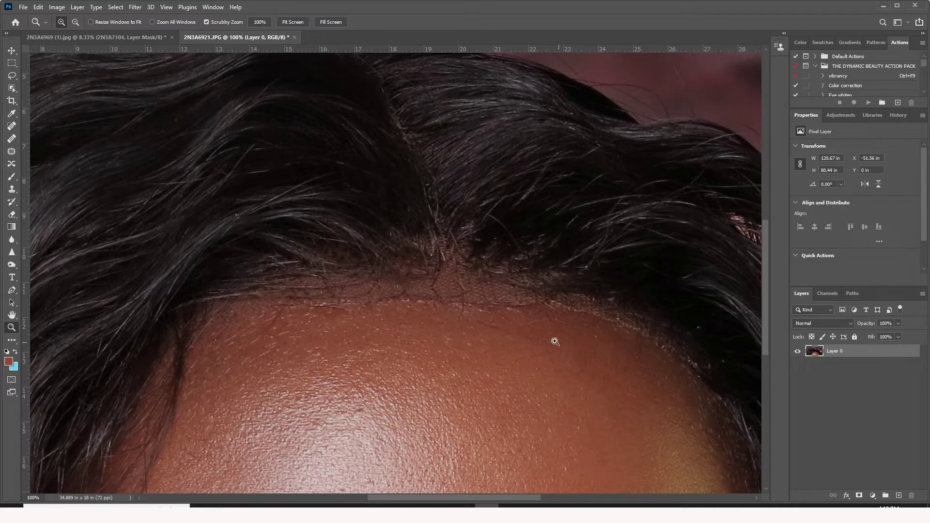
# - Zoom out from 100% to 66.7% so the whole lace-edged hairline is visible
pyautogui.keyDown('alt'); pyautogui.click(644, 335); pyautogui.keyUp('alt')
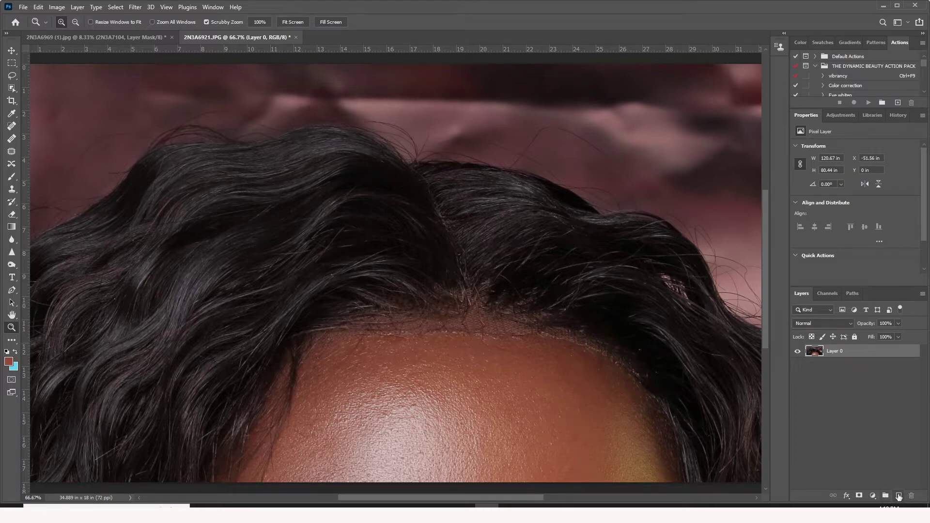
# - Add a new empty layer above the photo and name it 'lace removal'
pyautogui.click(899, 496)
pyautogui.doubleClick(835, 351)
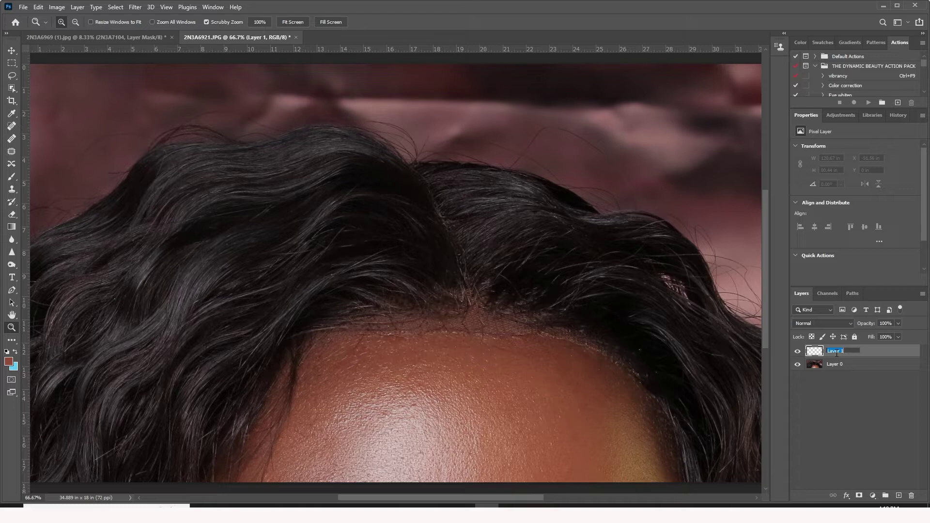
pyautogui.press('BackSpace')
pyautogui.write('lace removal')
pyautogui.press('Return')
# - Set the Clone Stamp to sample Current & Below at 12% flow
pyautogui.click(12, 190)
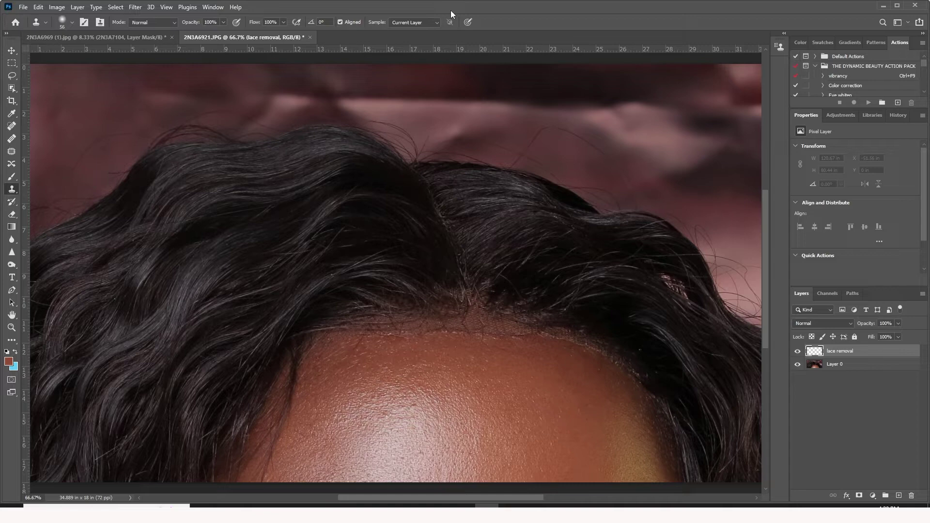
pyautogui.click(436, 22)
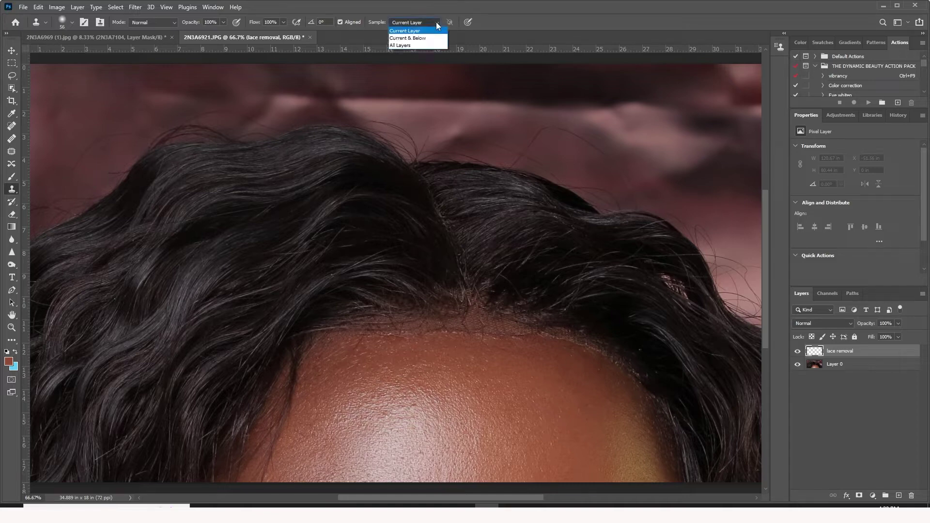
pyautogui.click(405, 38)
pyautogui.click(283, 23)
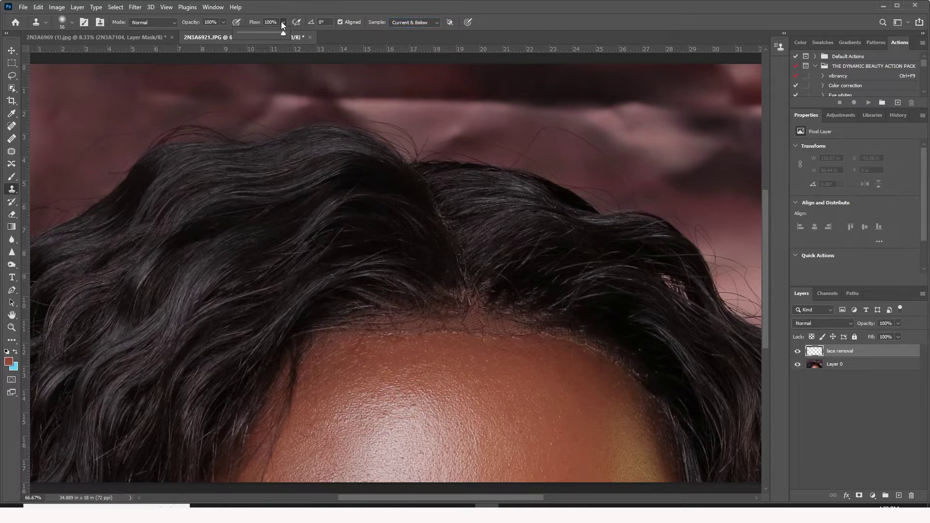
pyautogui.click(247, 32)
pyautogui.moveTo(247, 32); pyautogui.dragTo(245, 32)
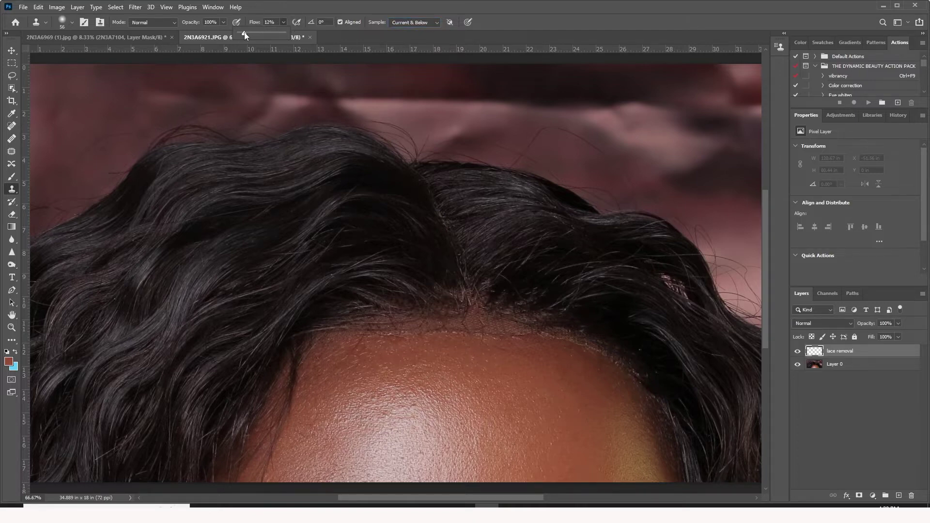
pyautogui.click(12, 328)
pyautogui.click(465, 332)
pyautogui.moveTo(465, 333); pyautogui.dragTo(615, 328)
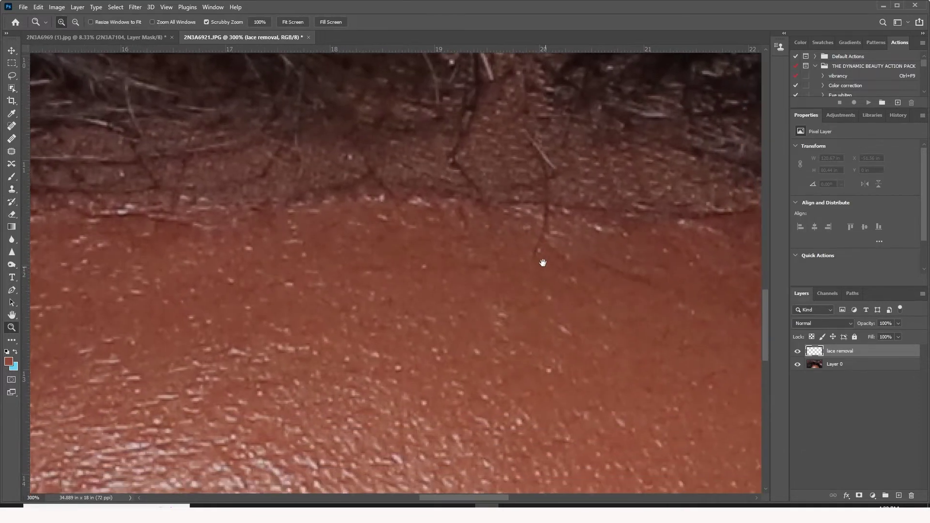
pyautogui.moveTo(542, 262); pyautogui.dragTo(533, 241)
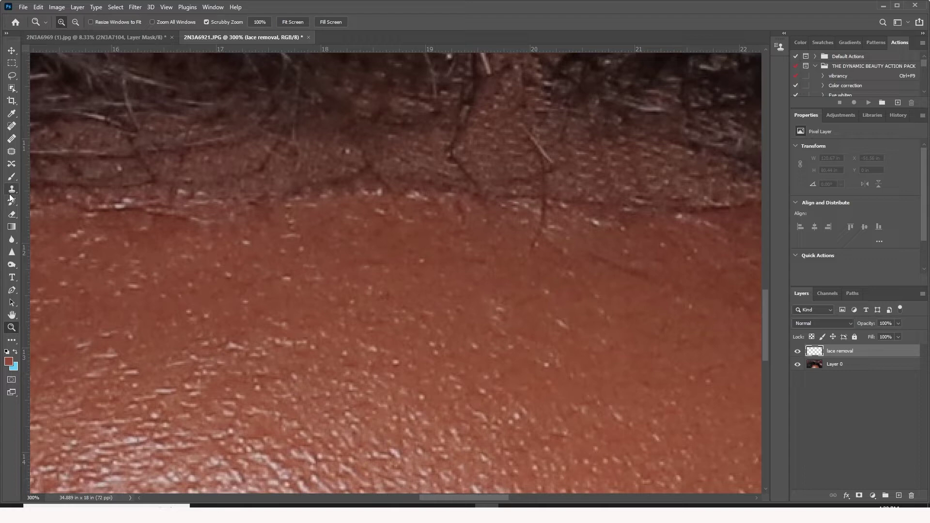
pyautogui.press('s')
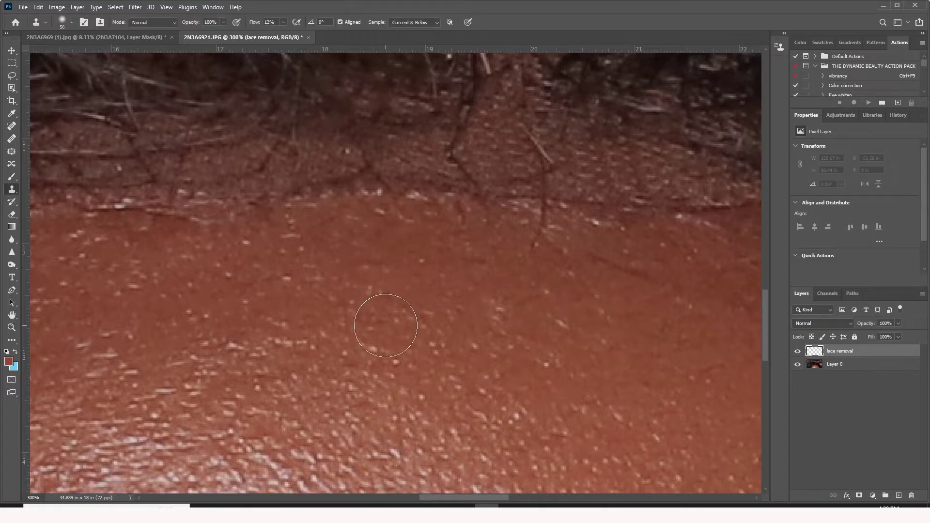
pyautogui.keyDown('alt'); pyautogui.click(386, 334); pyautogui.keyUp('alt')
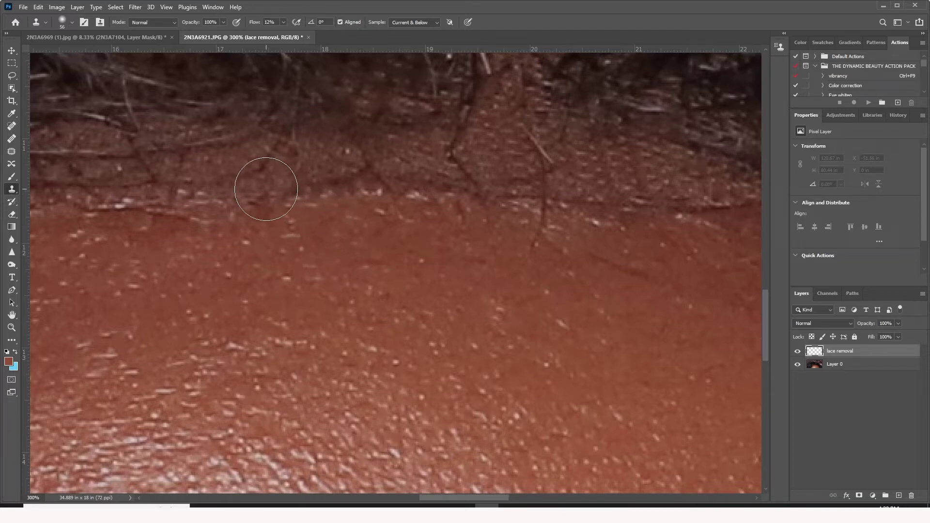
pyautogui.moveTo(269, 189)
pyautogui.mouseDown()
pyautogui.moveTo(425, 182)
pyautogui.moveTo(326, 176)
pyautogui.moveTo(147, 210)
pyautogui.moveTo(395, 143)
pyautogui.moveTo(405, 179)
pyautogui.moveTo(558, 200)
pyautogui.moveTo(472, 203)
pyautogui.moveTo(616, 182)
pyautogui.moveTo(457, 137)
pyautogui.moveTo(553, 176)
pyautogui.moveTo(313, 175)
pyautogui.mouseUp()
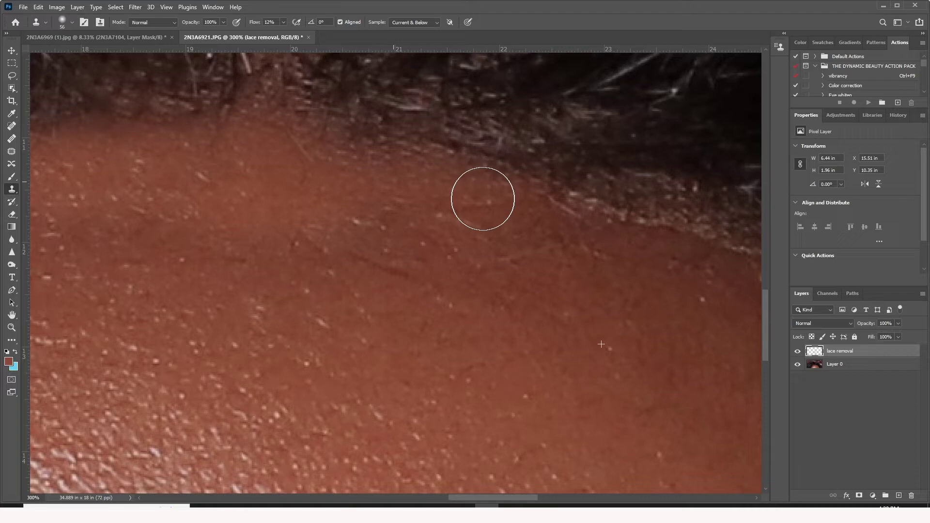
pyautogui.moveTo(498, 192)
pyautogui.mouseDown()
pyautogui.moveTo(619, 216)
pyautogui.moveTo(509, 243)
pyautogui.moveTo(462, 267)
pyautogui.mouseUp()
pyautogui.keyDown('alt'); pyautogui.click(462, 267); pyautogui.keyUp('alt')
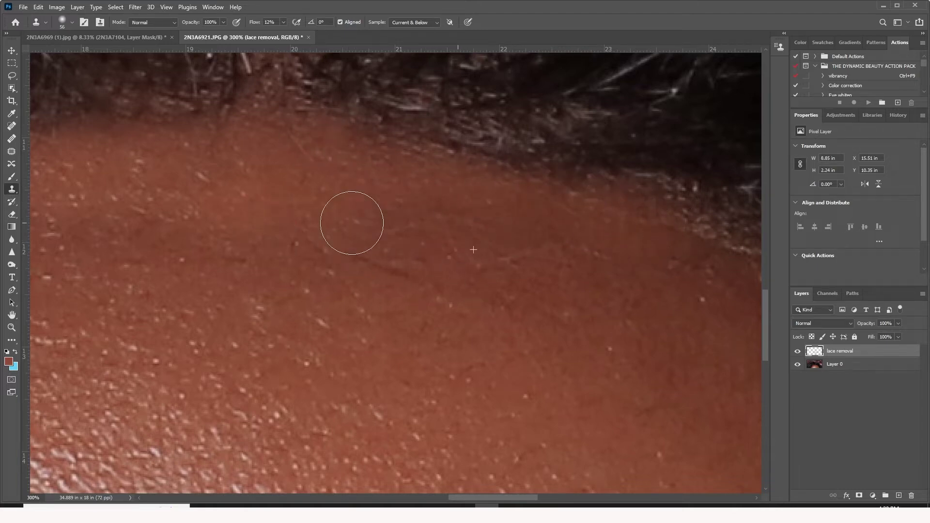
pyautogui.moveTo(353, 218)
pyautogui.mouseDown()
pyautogui.moveTo(403, 187)
pyautogui.moveTo(529, 194)
pyautogui.moveTo(395, 160)
pyautogui.mouseUp()
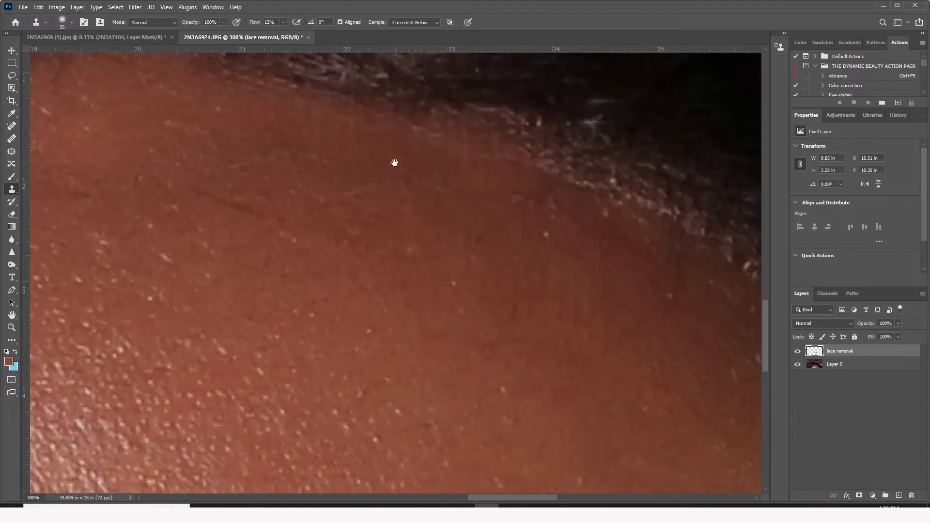
pyautogui.keyDown('alt'); pyautogui.click(494, 212); pyautogui.keyUp('alt')
pyautogui.moveTo(675, 228)
pyautogui.mouseDown()
pyautogui.moveTo(608, 210)
pyautogui.moveTo(525, 145)
pyautogui.moveTo(236, 117)
pyautogui.mouseUp()
pyautogui.moveTo(494, 176); pyautogui.dragTo(481, 153)
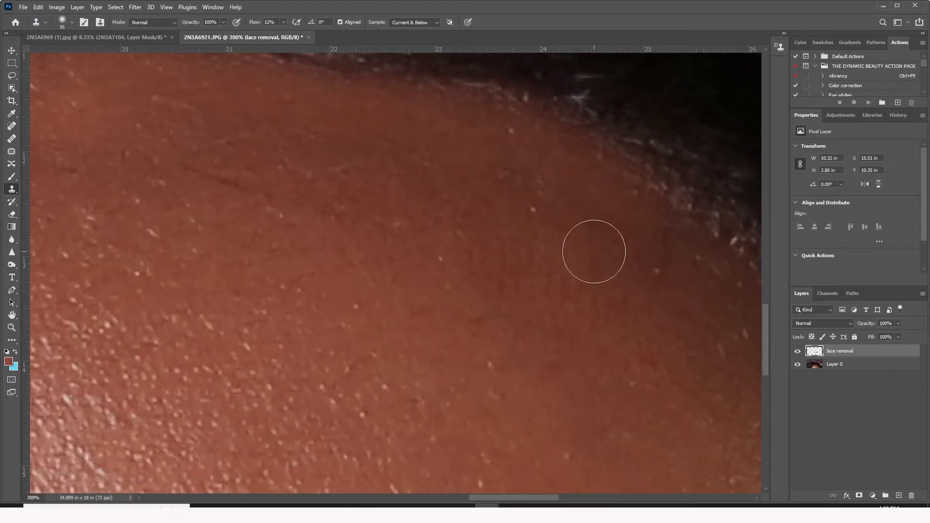
pyautogui.moveTo(578, 184)
pyautogui.mouseDown()
pyautogui.moveTo(698, 223)
pyautogui.moveTo(533, 104)
pyautogui.moveTo(357, 110)
pyautogui.moveTo(528, 208)
pyautogui.mouseUp()
pyautogui.scroll(-2, 444, 253)
pyautogui.scroll(-3, 444, 253)
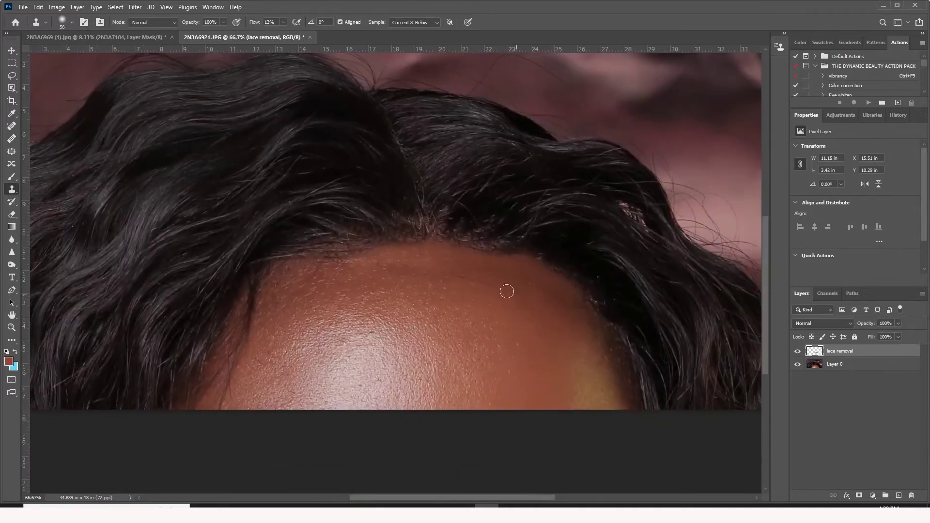
pyautogui.rightClick(505, 289)
pyautogui.click(579, 311)
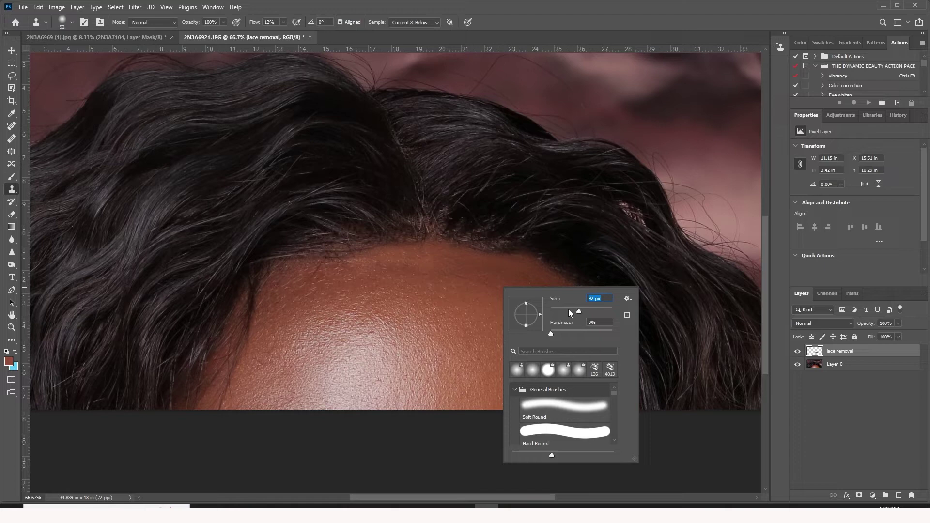
pyautogui.write('180')
pyautogui.press('Return')
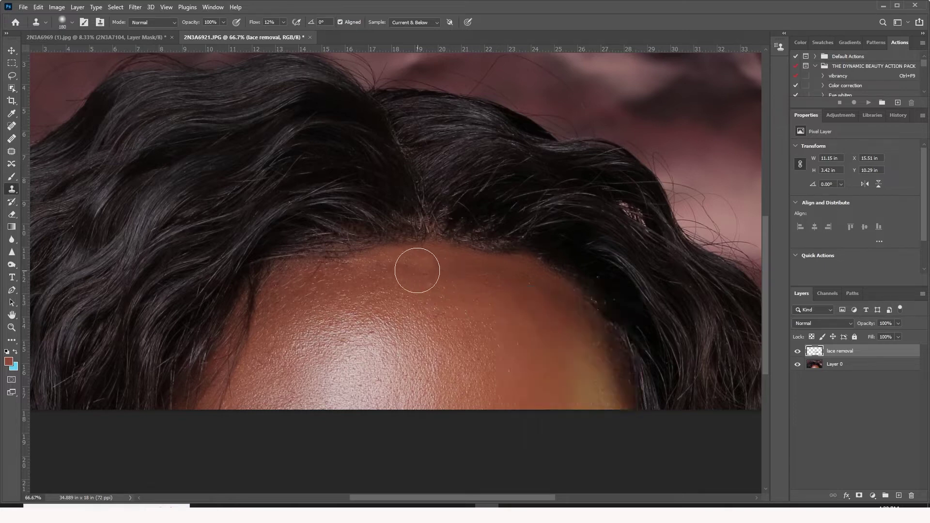
pyautogui.moveTo(432, 269)
pyautogui.mouseDown()
pyautogui.moveTo(360, 266)
pyautogui.moveTo(484, 291)
pyautogui.moveTo(496, 280)
pyautogui.moveTo(548, 297)
pyautogui.moveTo(504, 296)
pyautogui.moveTo(577, 312)
pyautogui.moveTo(470, 259)
pyautogui.mouseUp()
pyautogui.keyDown('alt'); pyautogui.click(583, 336); pyautogui.keyUp('alt')
pyautogui.rightClick(470, 259)
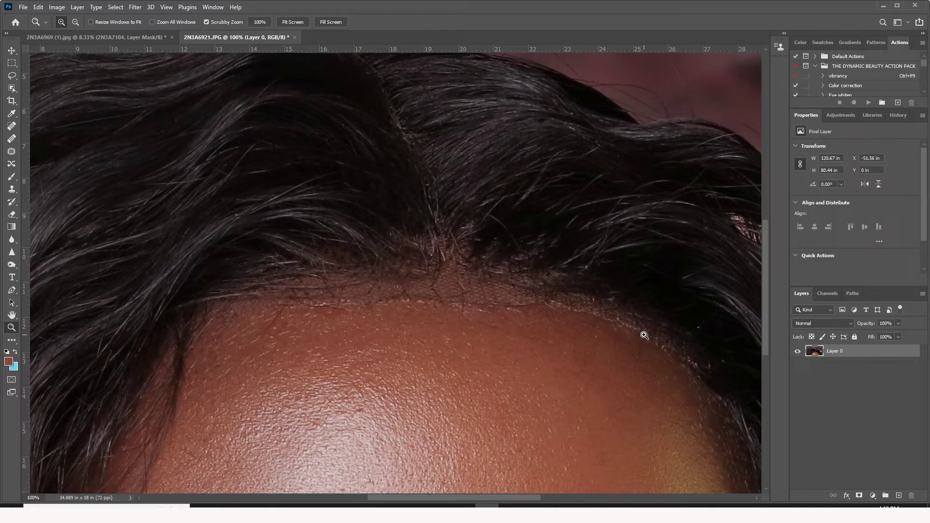
# - Zoom in on the central hairline where the lace edge shows
pyautogui.click(439, 277)
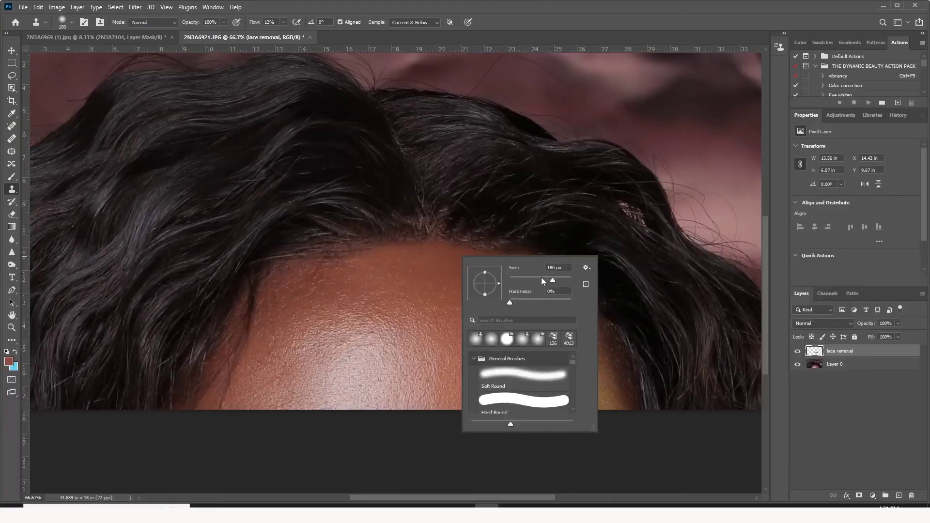
# - Shrink the clone brush to about 114, then 48 px, and clone skin over the central lace edge
pyautogui.moveTo(541, 277); pyautogui.dragTo(530, 278)
pyautogui.click(425, 265)
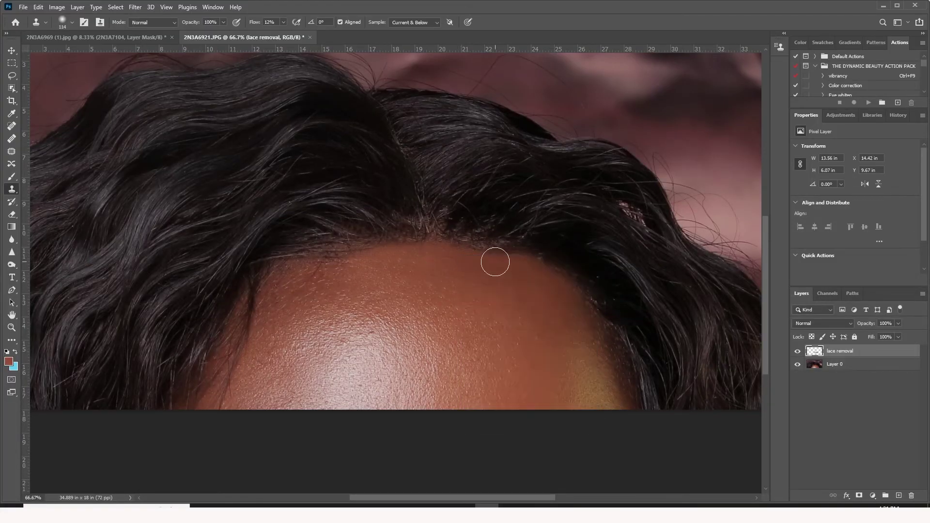
pyautogui.moveTo(435, 245)
pyautogui.mouseDown()
pyautogui.moveTo(401, 247)
pyautogui.moveTo(426, 243)
pyautogui.moveTo(416, 268)
pyautogui.moveTo(400, 251)
pyautogui.moveTo(482, 252)
pyautogui.moveTo(477, 262)
pyautogui.moveTo(501, 281)
pyautogui.mouseUp()
pyautogui.rightClick(440, 257)
pyautogui.press('Return')
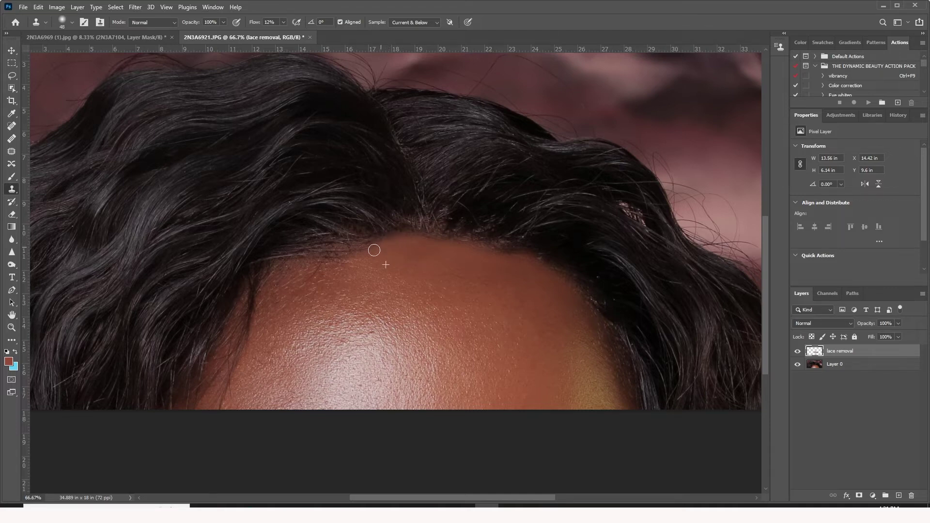
pyautogui.moveTo(374, 250)
pyautogui.mouseDown()
pyautogui.moveTo(342, 250)
pyautogui.moveTo(378, 255)
pyautogui.moveTo(434, 243)
pyautogui.moveTo(515, 259)
pyautogui.mouseUp()
# - Clone away the lace edge on the left hairline, then pan toward the right side
pyautogui.moveTo(358, 260); pyautogui.dragTo(297, 264)
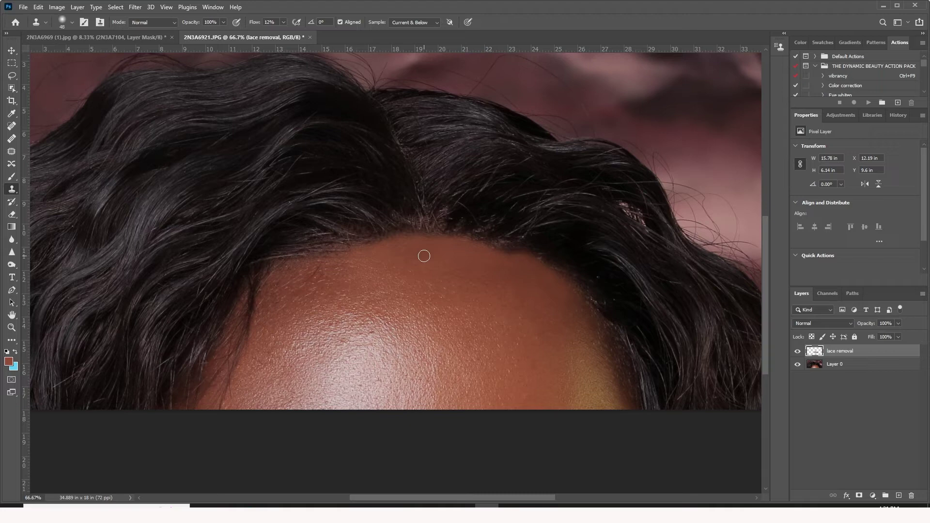
pyautogui.rightClick(482, 275)
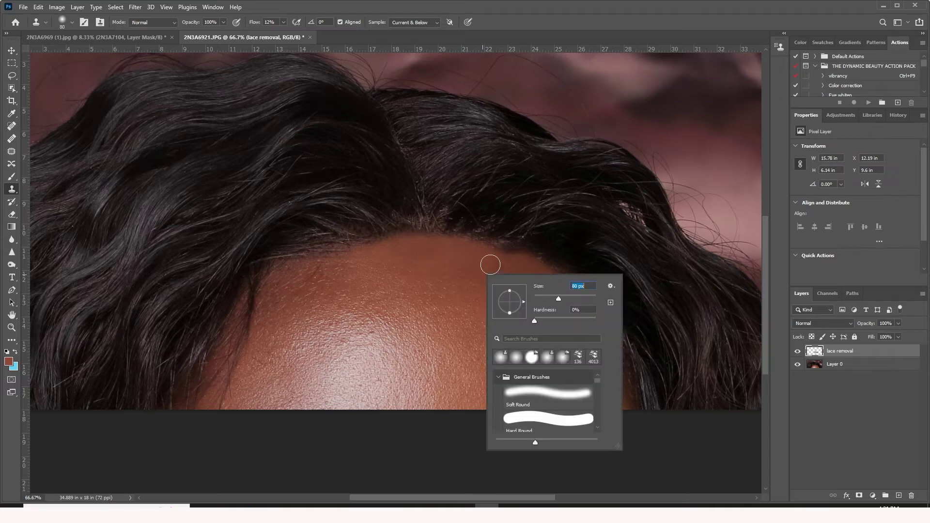
pyautogui.press('Return')
pyautogui.moveTo(415, 159); pyautogui.dragTo(322, 180)
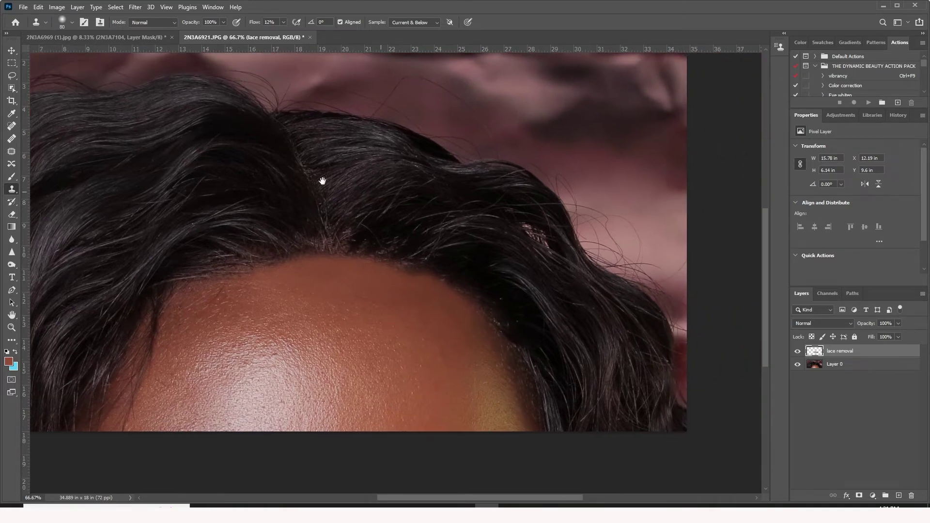
# - Add a layer mask to 'lace removal' and set a soft Brush to about 51 px
pyautogui.click(859, 495)
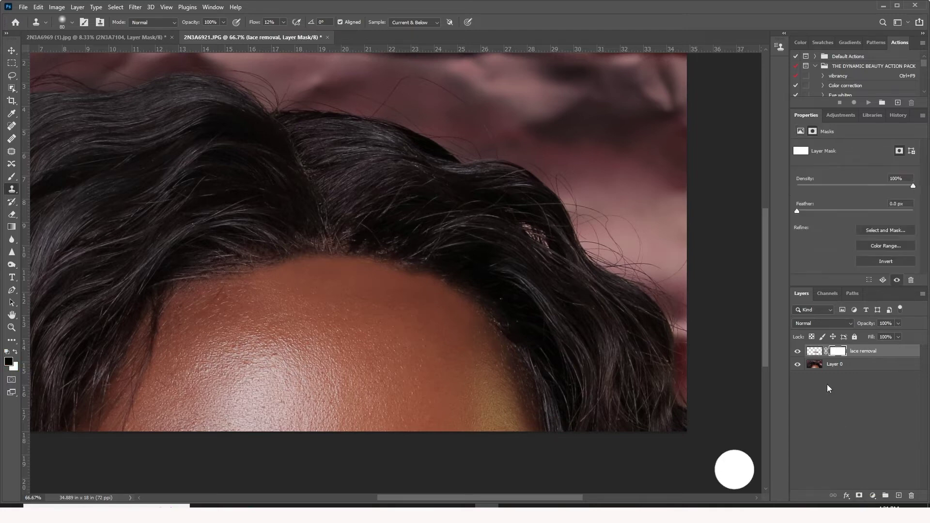
pyautogui.click(11, 176)
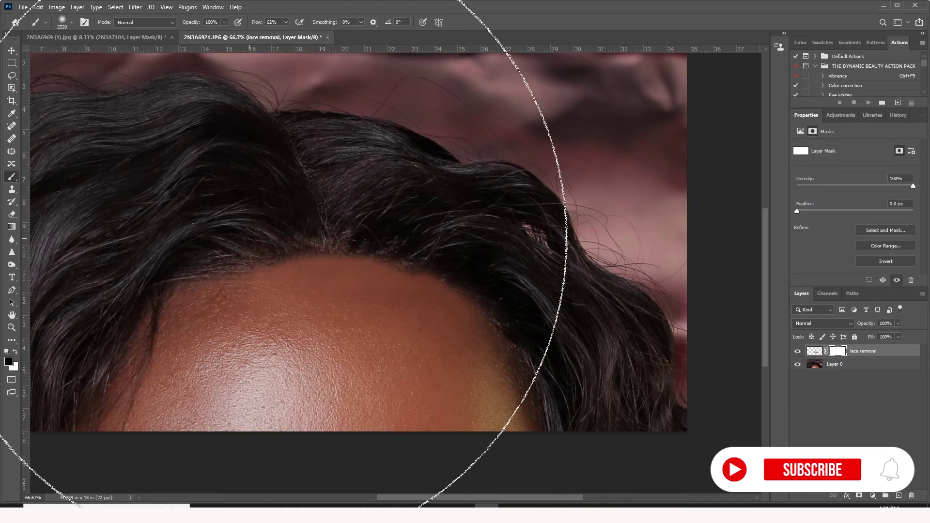
pyautogui.rightClick(392, 290)
pyautogui.moveTo(415, 248); pyautogui.dragTo(400, 243)
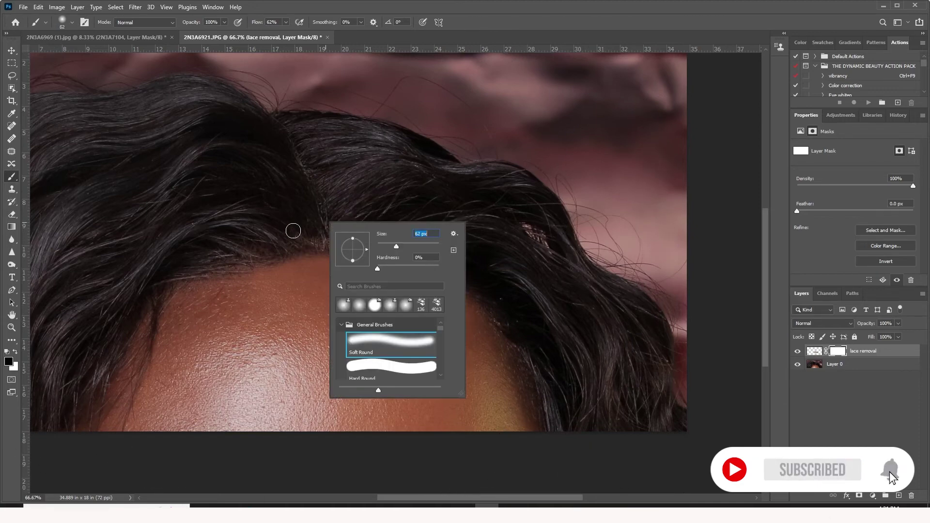
pyautogui.click(393, 246)
pyautogui.click(270, 254)
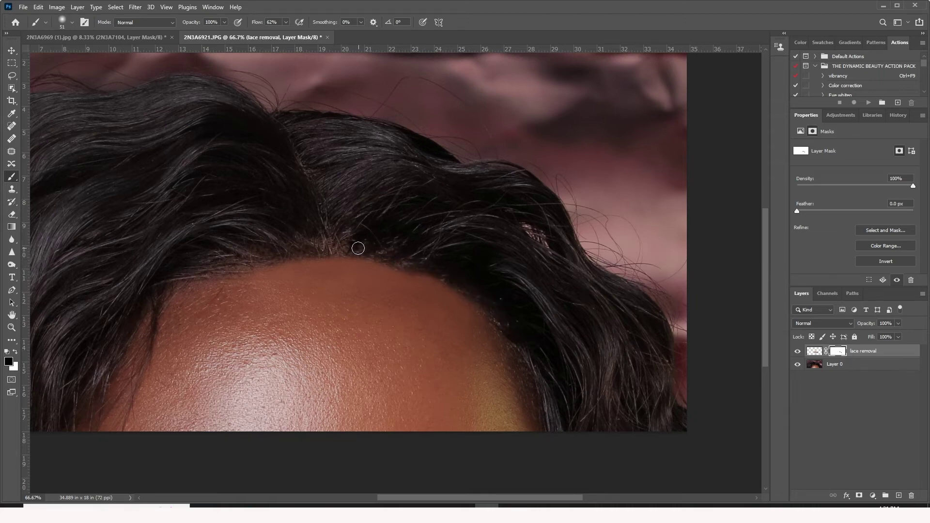
# - Zoom in to inspect the hair part, then return to a larger mask brush
pyautogui.rightClick(375, 250)
pyautogui.click(344, 227)
pyautogui.click(11, 327)
pyautogui.moveTo(339, 249); pyautogui.dragTo(420, 275)
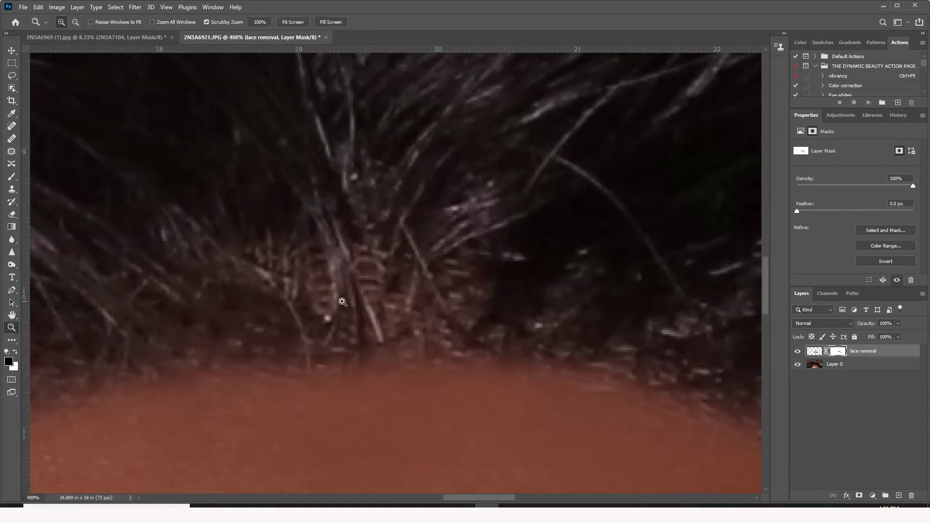
pyautogui.keyDown('alt'); pyautogui.click(404, 285); pyautogui.keyUp('alt')
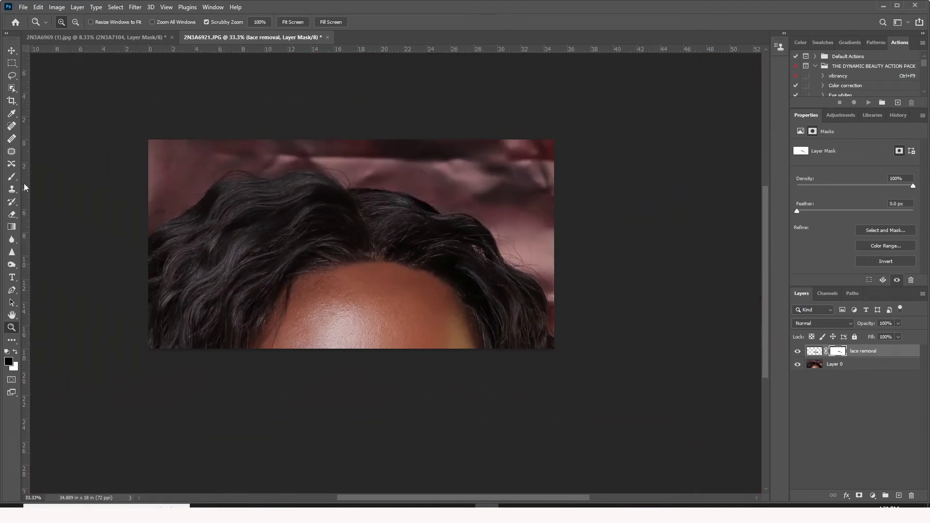
pyautogui.click(12, 176)
pyautogui.rightClick(328, 256)
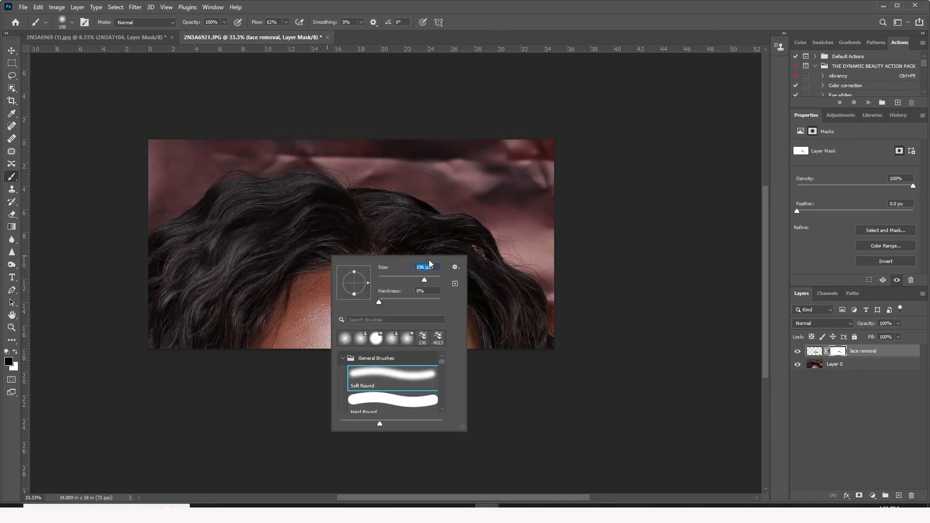
pyautogui.click(354, 249)
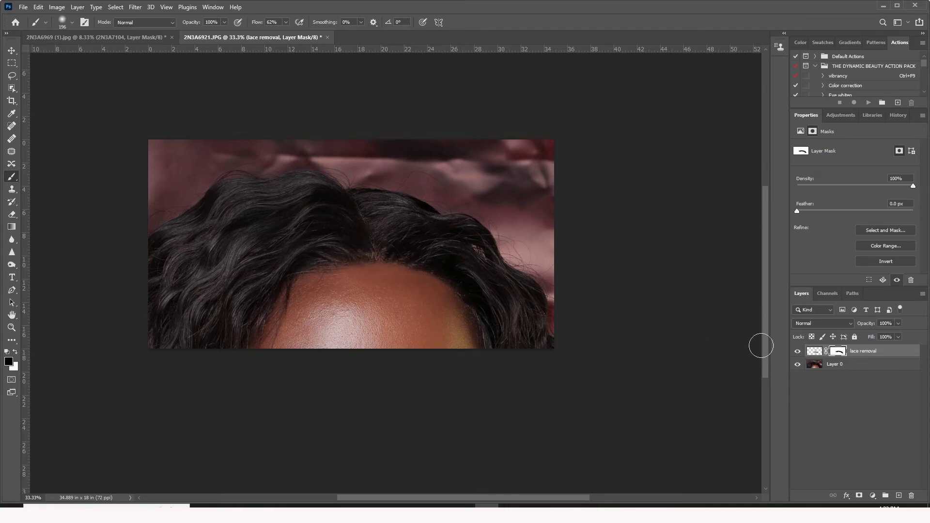
pyautogui.click(11, 328)
pyautogui.click(291, 298)
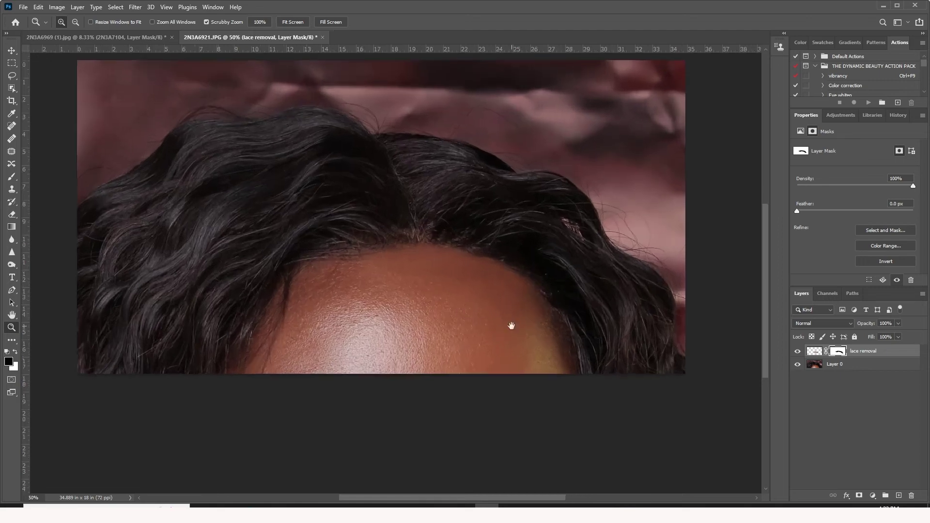
pyautogui.moveTo(509, 326); pyautogui.dragTo(543, 330)
pyautogui.click(796, 353)
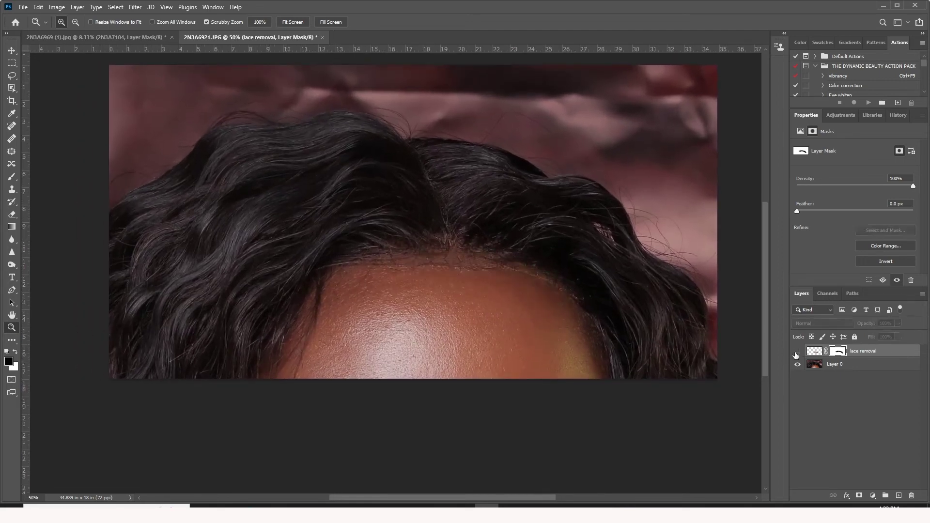
pyautogui.click(797, 352)
pyautogui.click(797, 352)
pyautogui.click(797, 352)
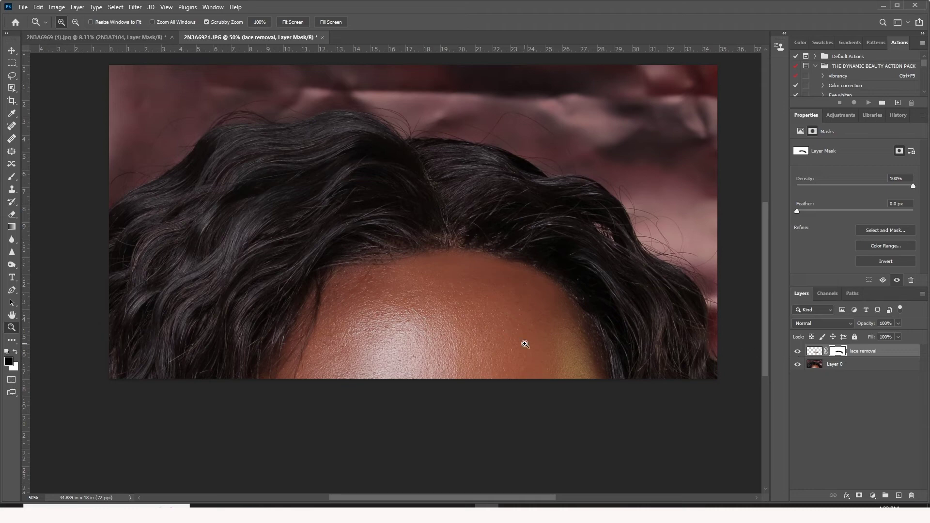